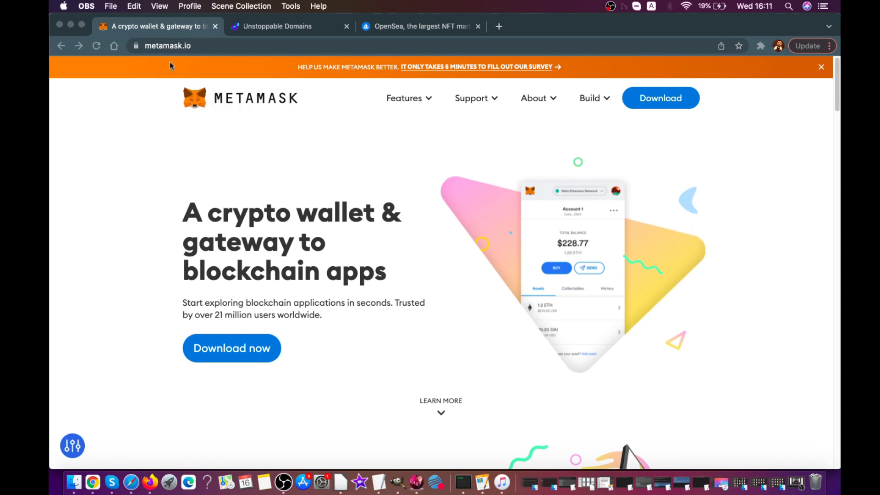
Bring Chrome to the front showing the metamask.io home page
left_click(647, 101)
Go to MetaMask's download page and its Chrome Web Store listing
left_click(646, 101)
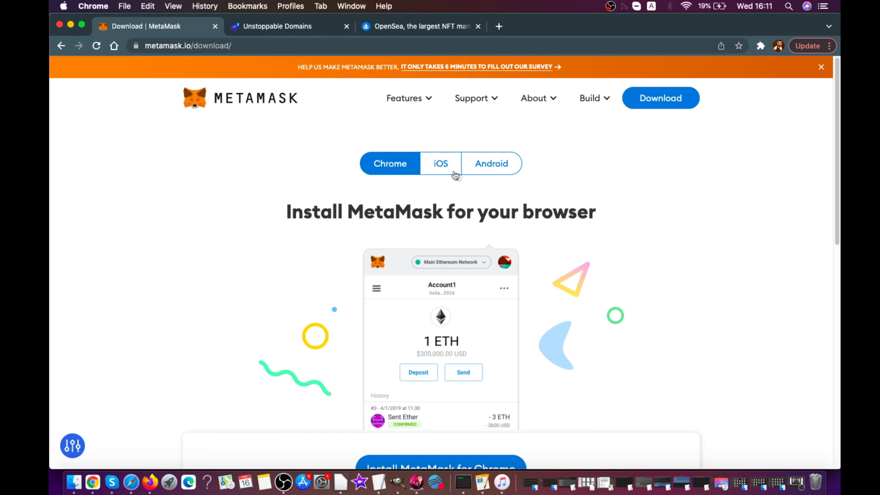
scroll(454, 238, "down", 5)
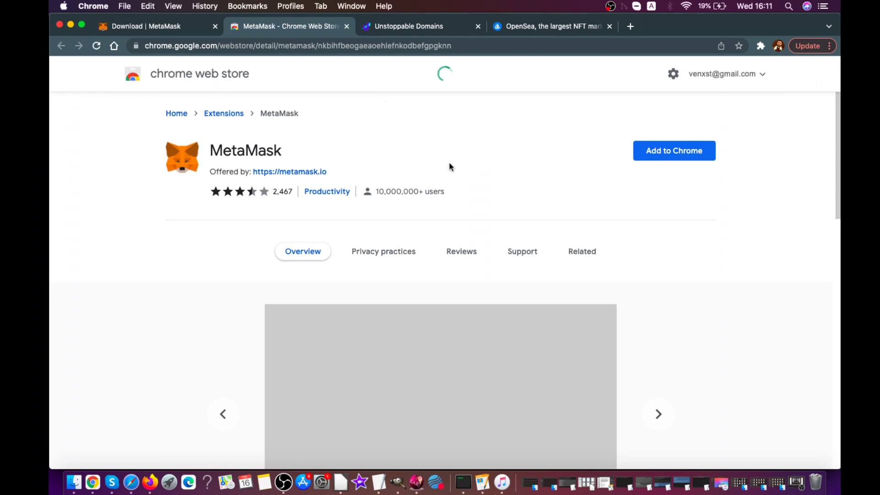
Add the MetaMask extension to Chrome and dismiss the added-to-Chrome notice
left_click(647, 153)
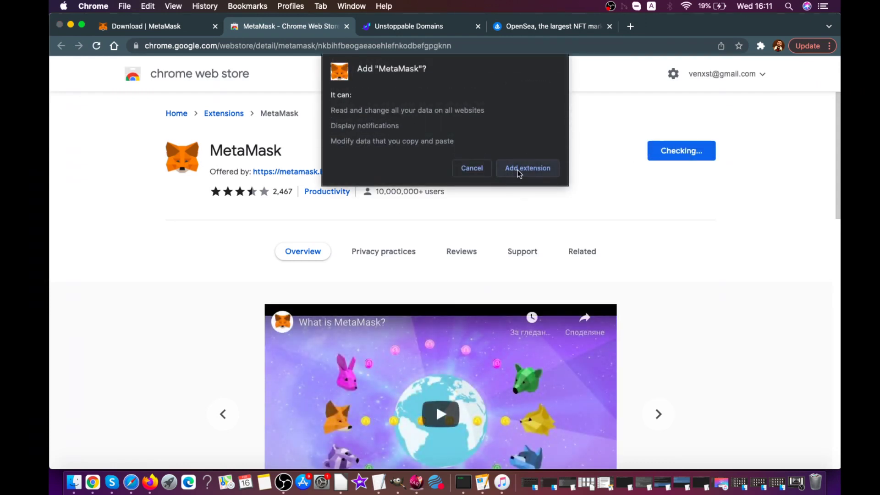
left_click(518, 169)
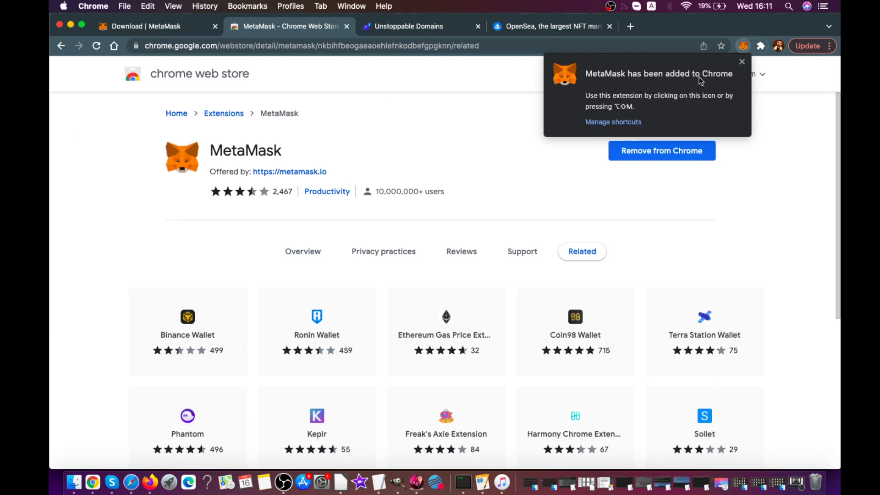
left_click(740, 63)
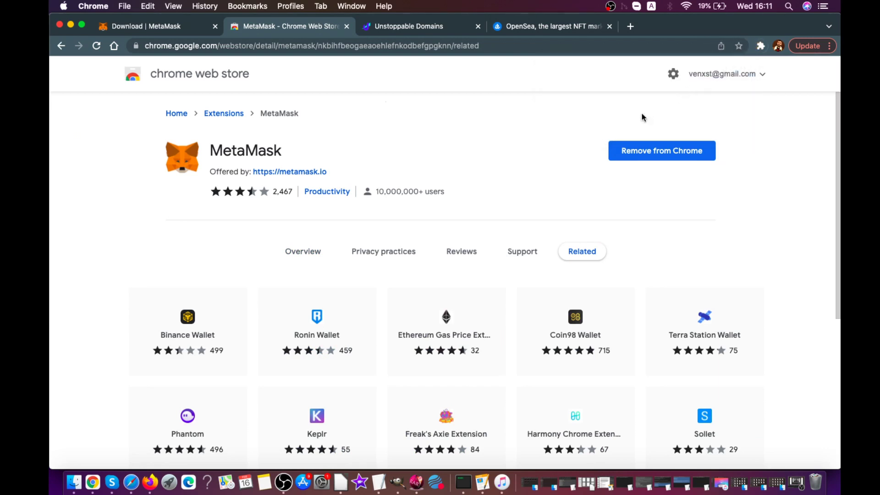
Close the Web Store tab and launch MetaMask from the Extensions menu
left_click(345, 27)
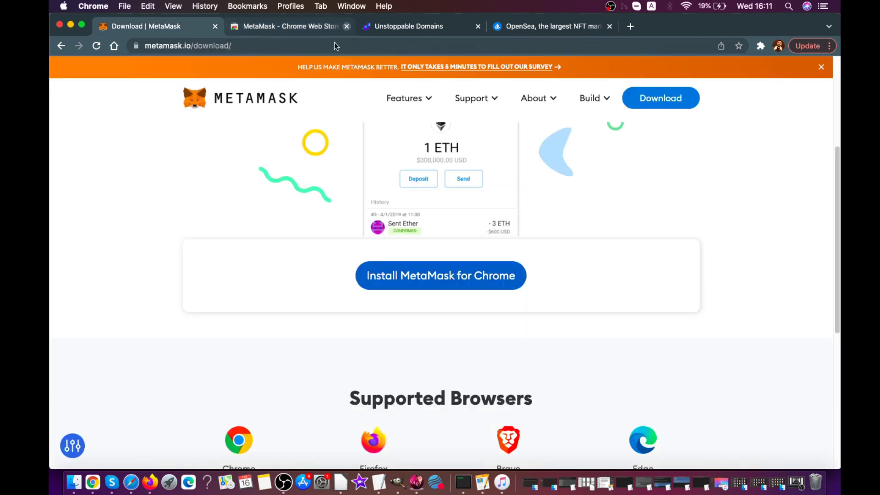
left_click(761, 46)
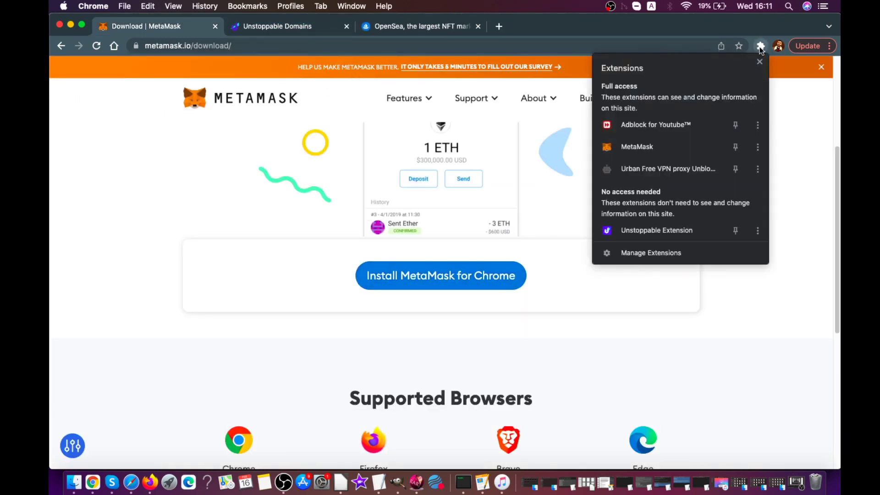
left_click(637, 147)
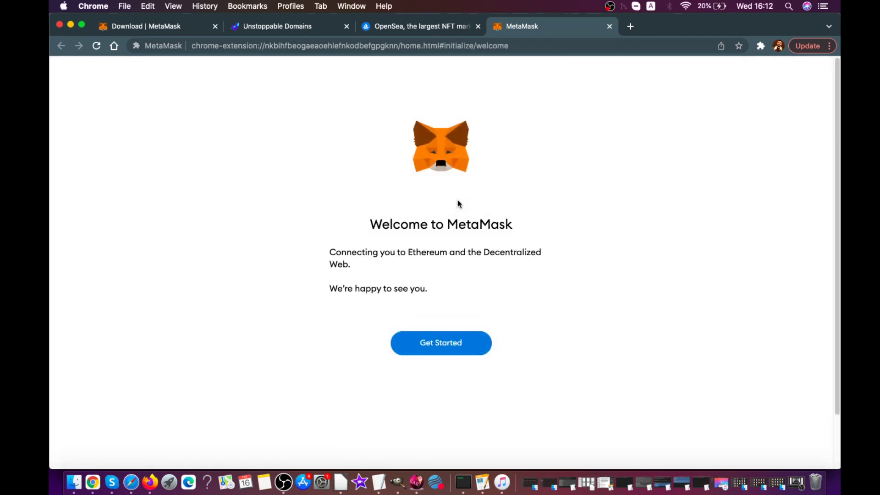
Start MetaMask setup, choose Import wallet and answer the usage-data prompt
left_click(445, 343)
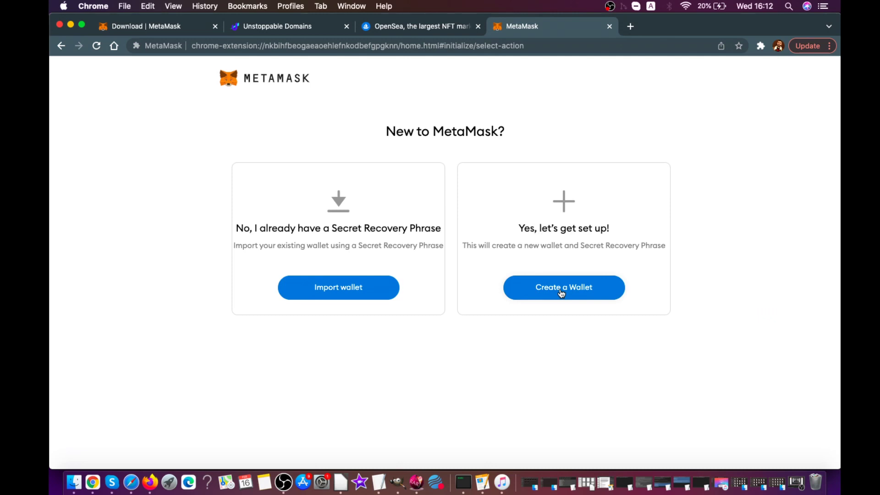
left_click(325, 289)
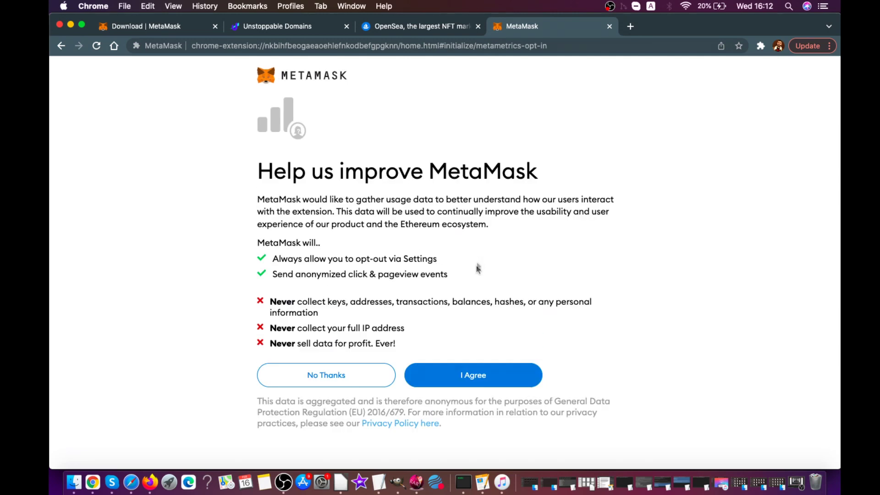
left_click(478, 382)
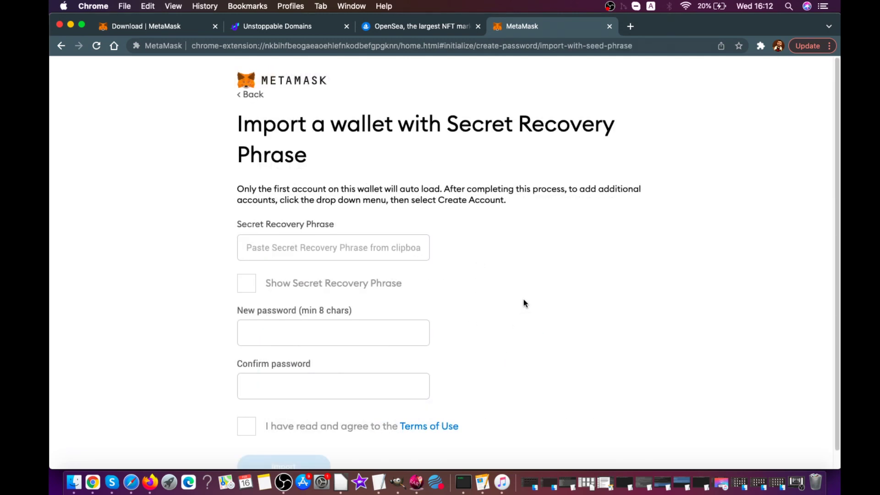
scroll(370, 245, "down", 1)
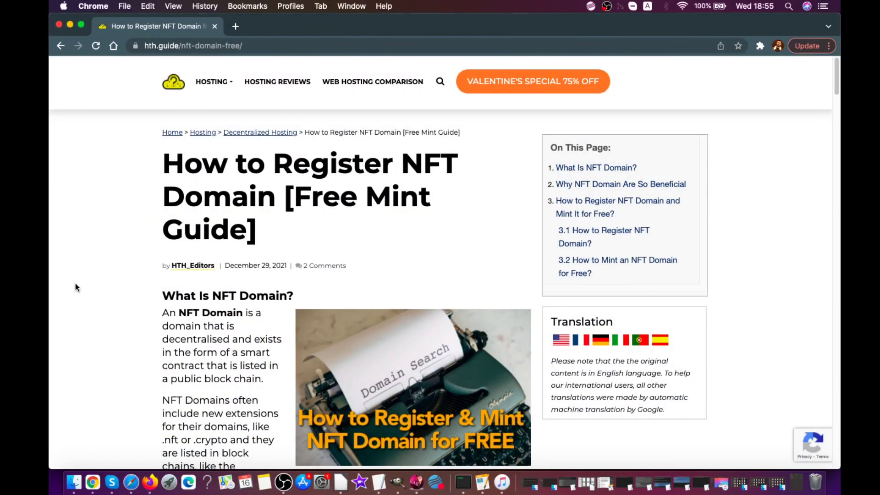
scroll(251, 237, "down", 10)
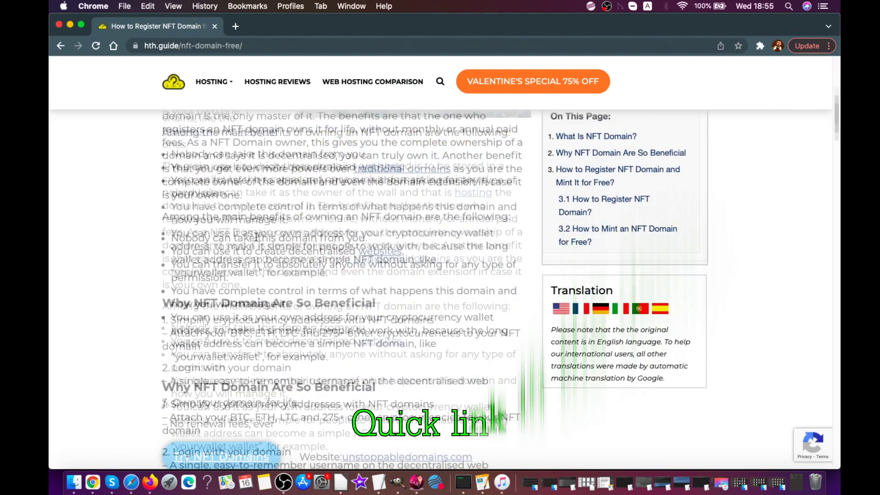
Follow the guide's Try NFT Domains link to Unstoppable Domains and view the account details
left_click(217, 404)
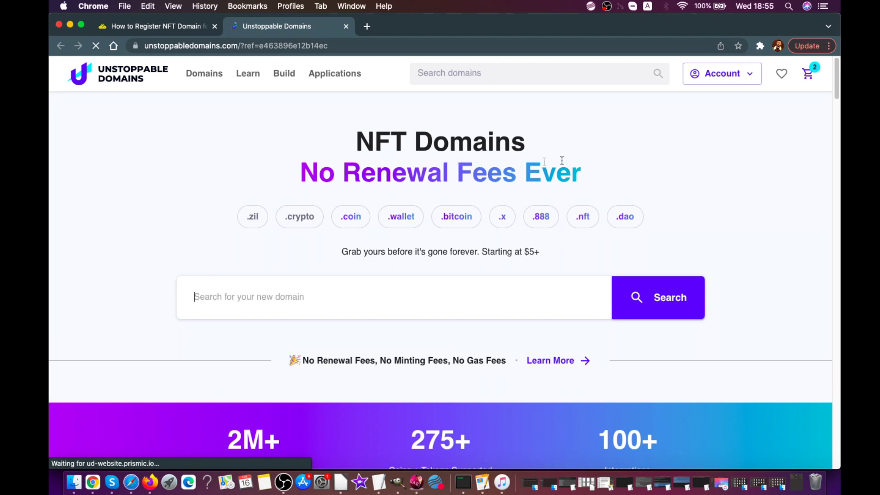
left_click(727, 74)
Close the account panel and run the domain search with the stray letter removed
left_click(727, 75)
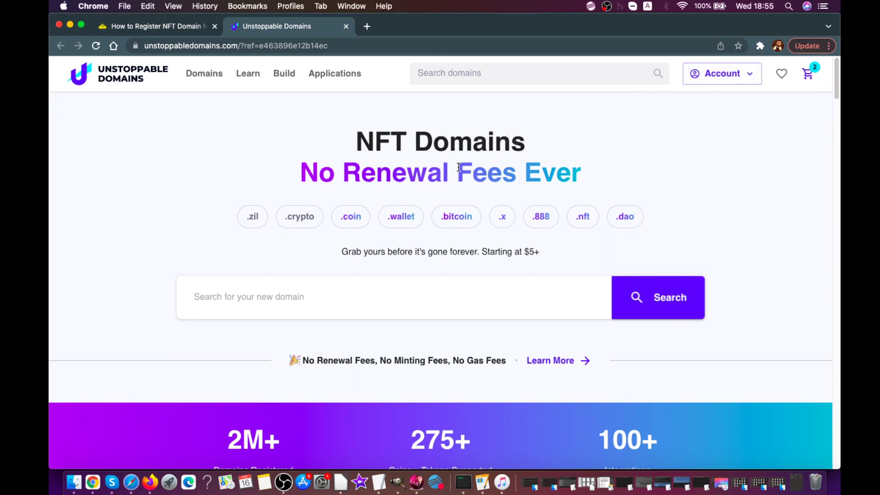
left_click(387, 296)
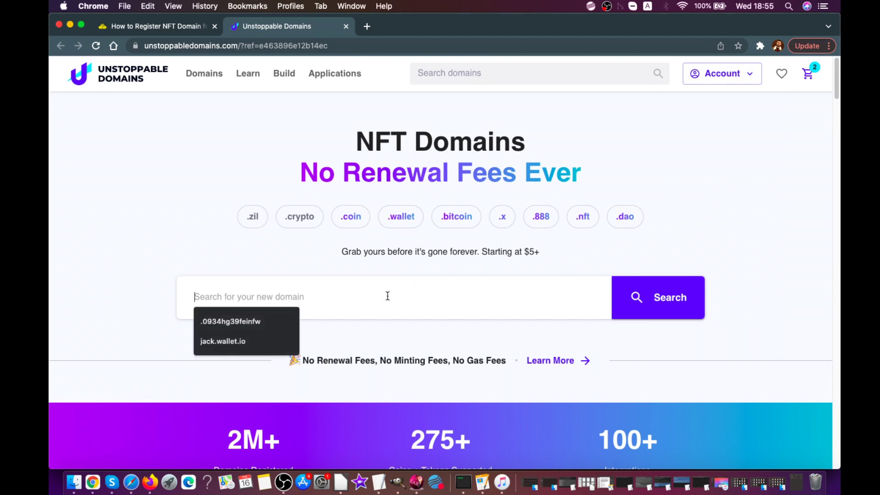
type("s")
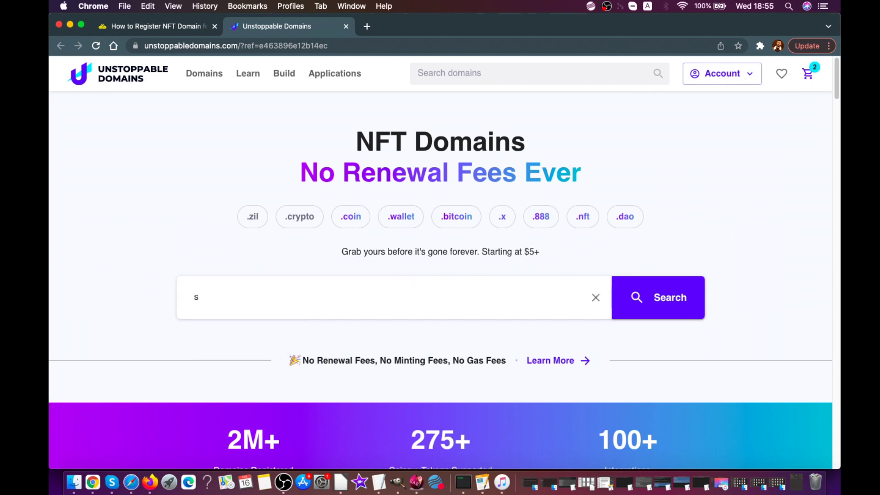
key("BackSpace")
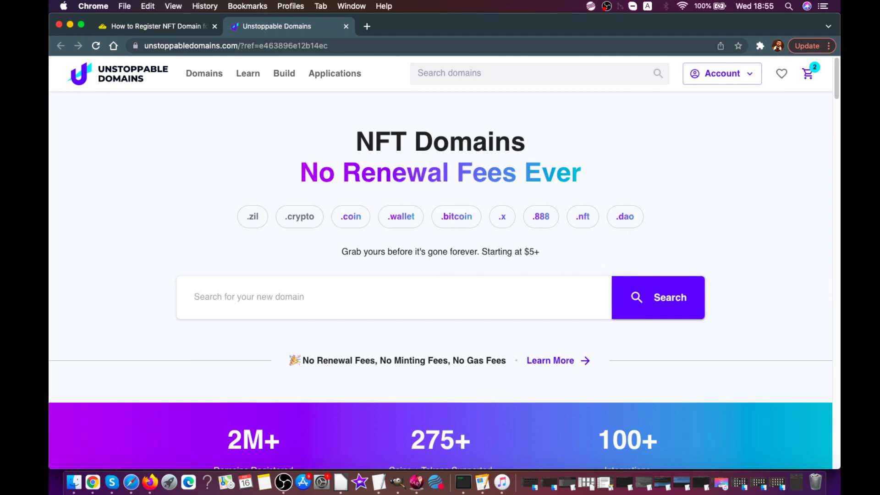
type("yourdomainname")
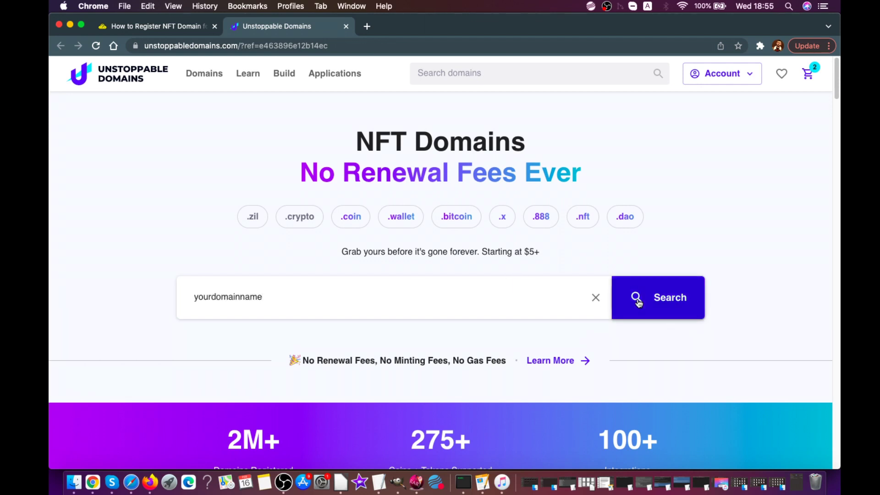
left_click(635, 299)
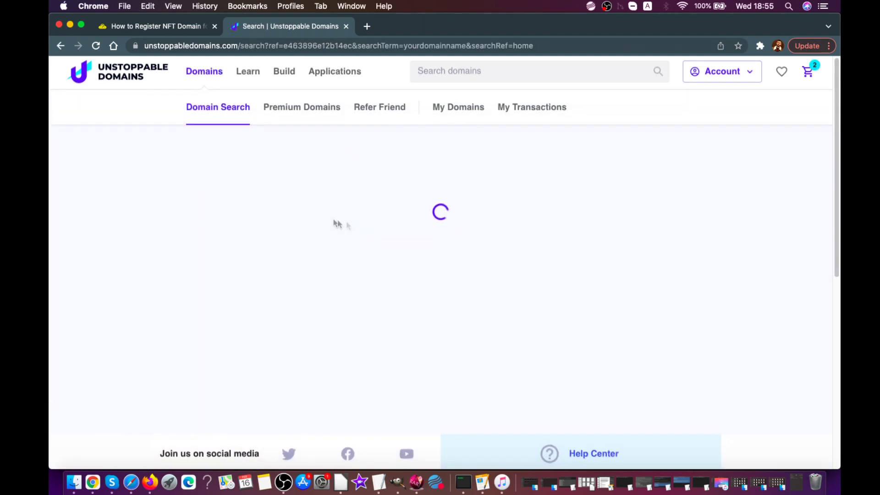
scroll(374, 216, "down", 5)
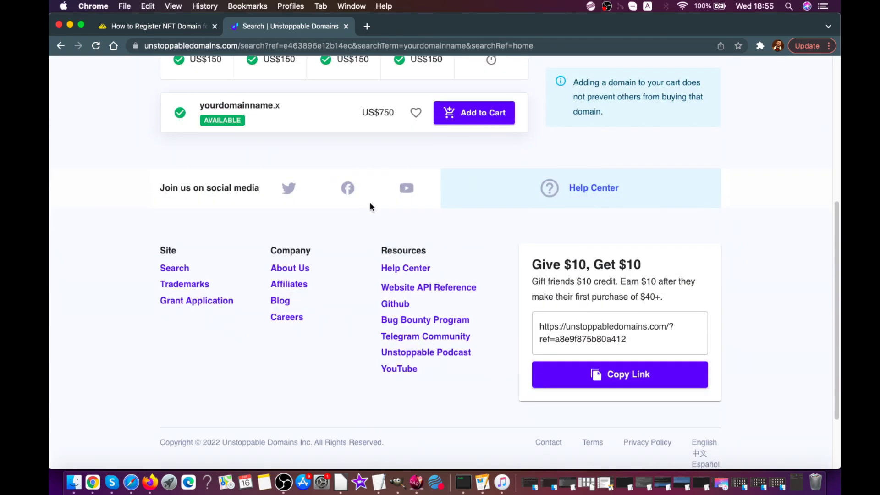
scroll(370, 207, "up", 5)
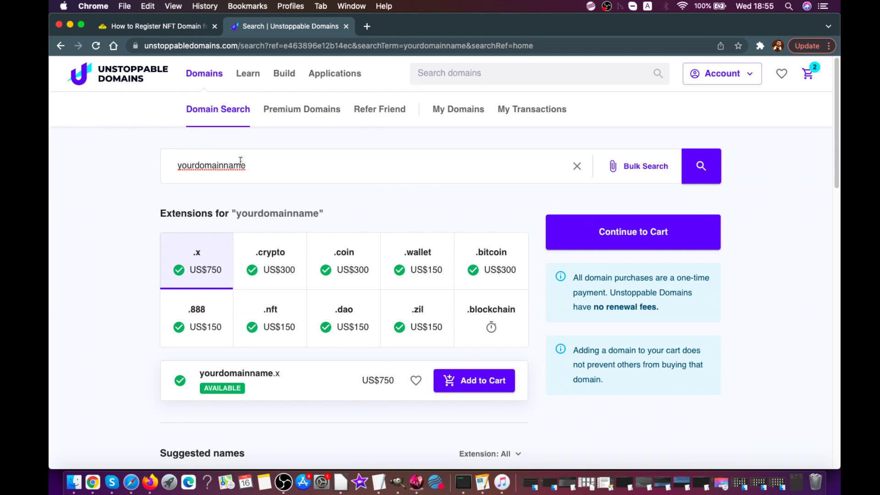
Replace the old search term with cryptotreeplants and search for matching domains
left_click_drag(241, 161, 137, 165)
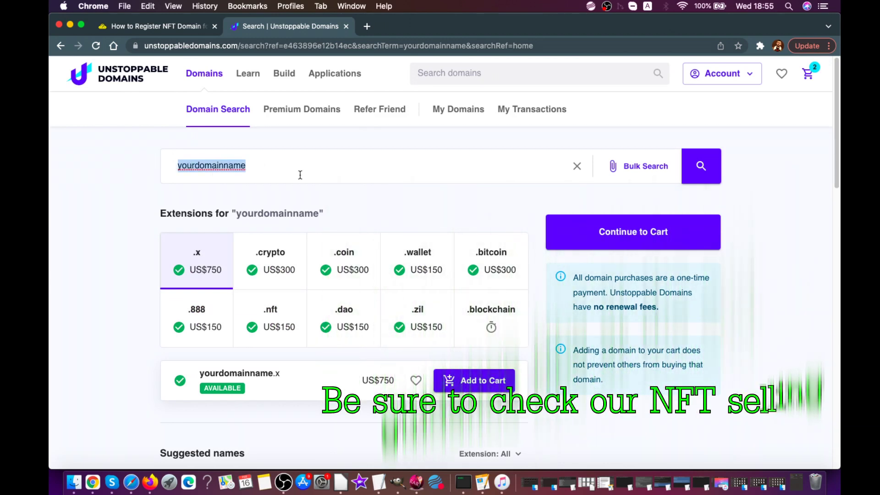
key("BackSpace")
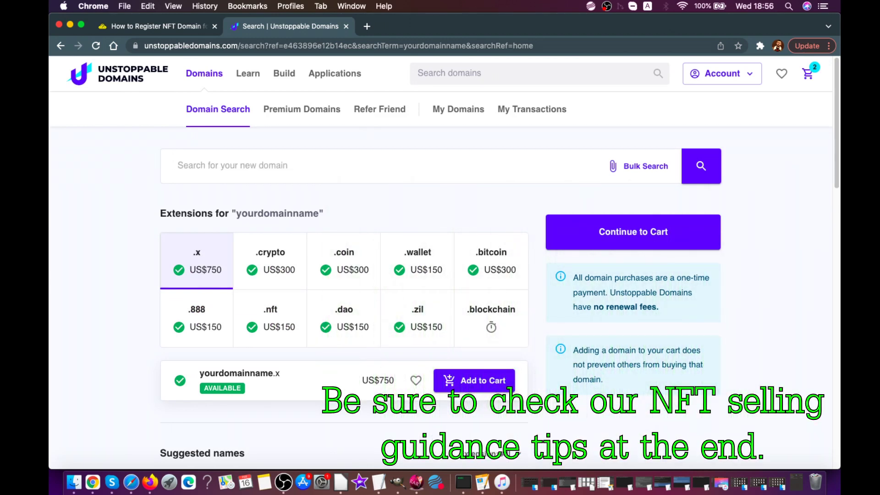
type("cr")
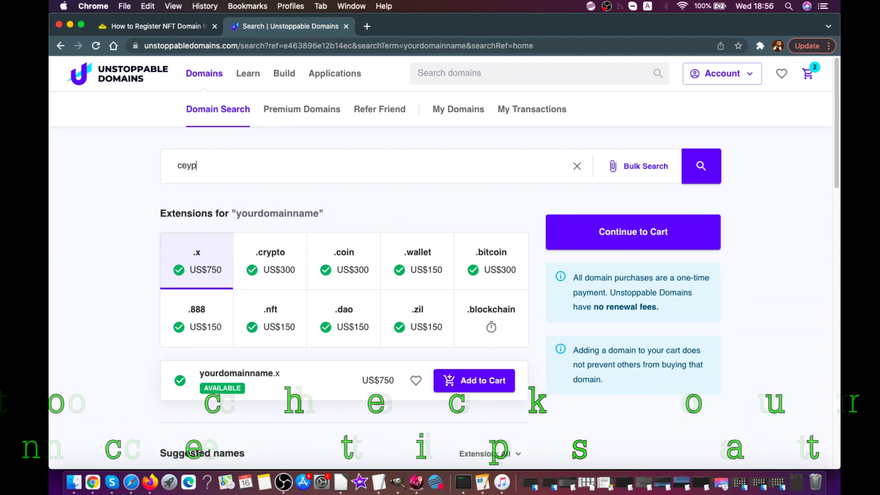
type("yptotreeplants")
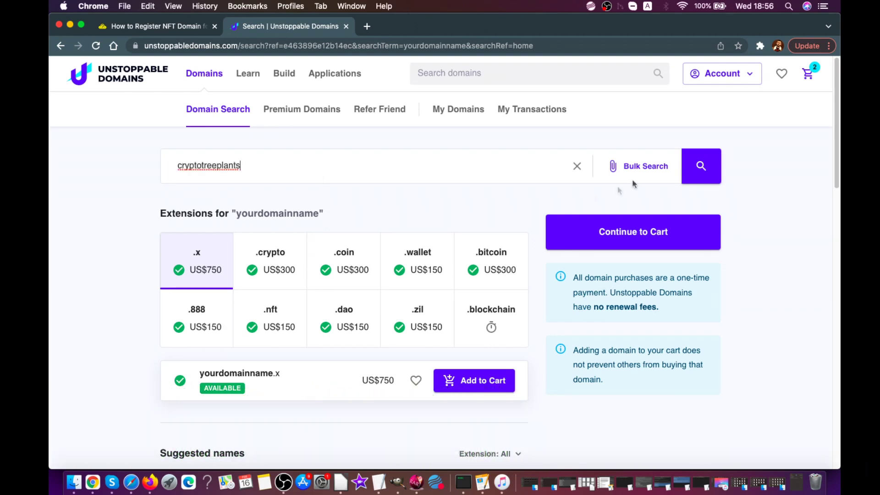
left_click(700, 166)
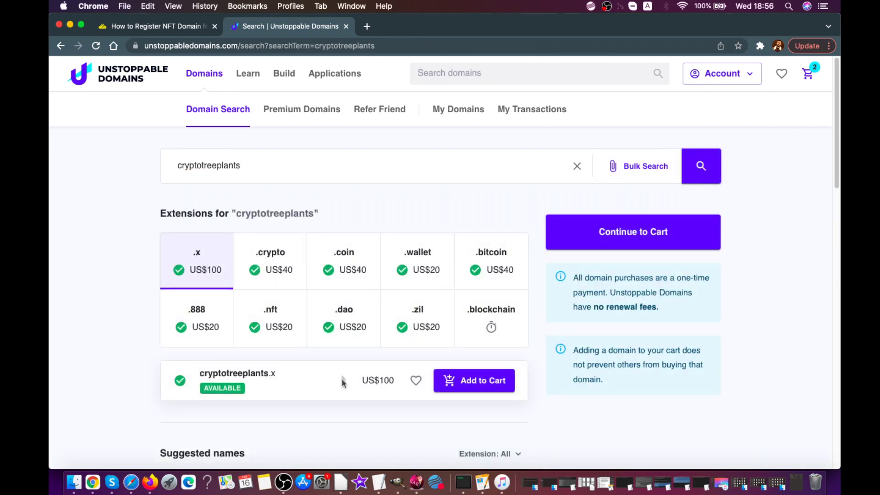
scroll(319, 373, "down", 3)
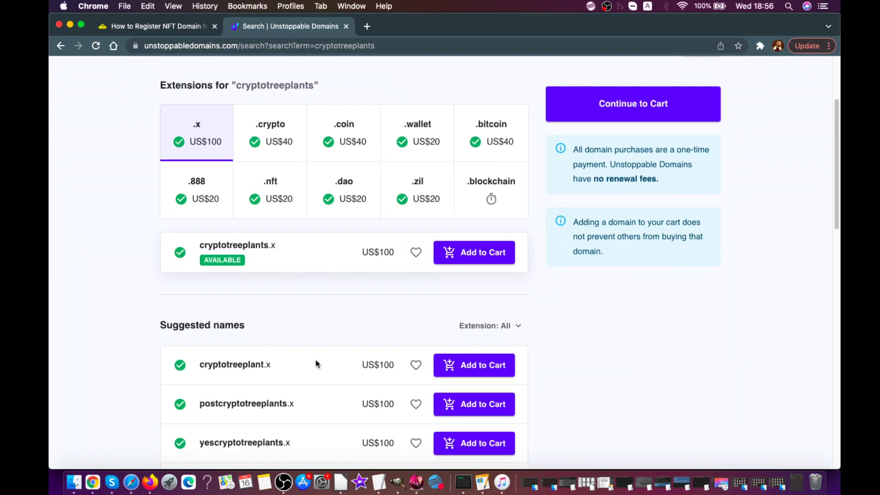
scroll(320, 374, "down", 3)
scroll(291, 355, "down", 6)
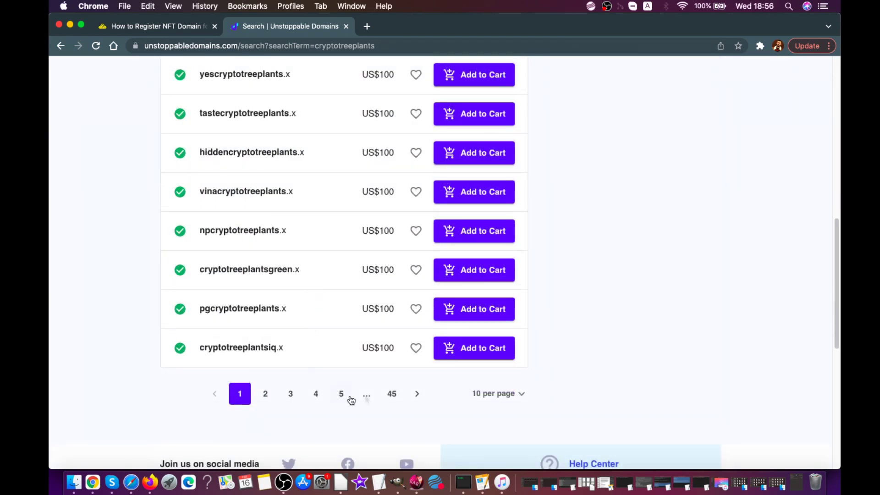
Go to page 45 of suggested names and add sweetcryptotreeplants.zil to the cart
left_click(392, 393)
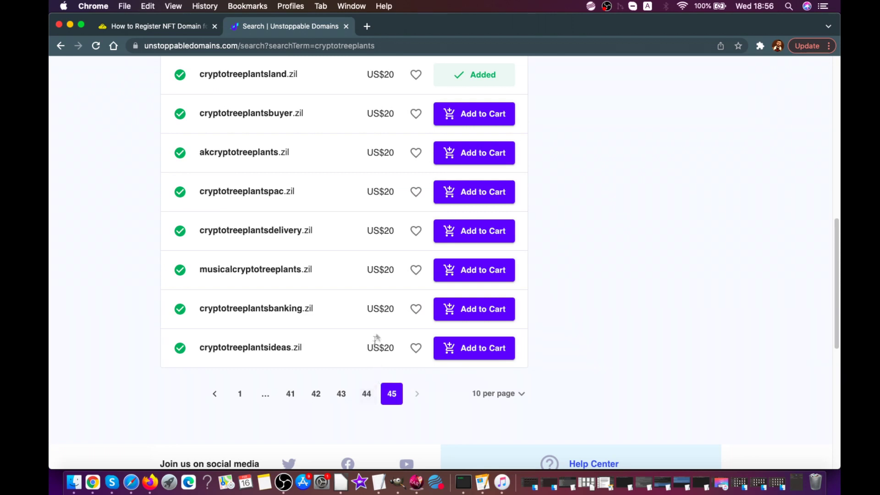
scroll(387, 190, "up", 5)
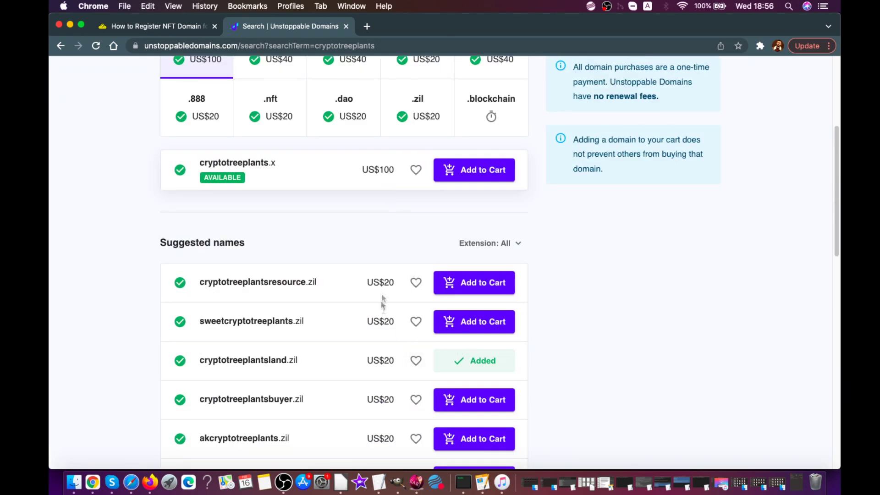
left_click(474, 321)
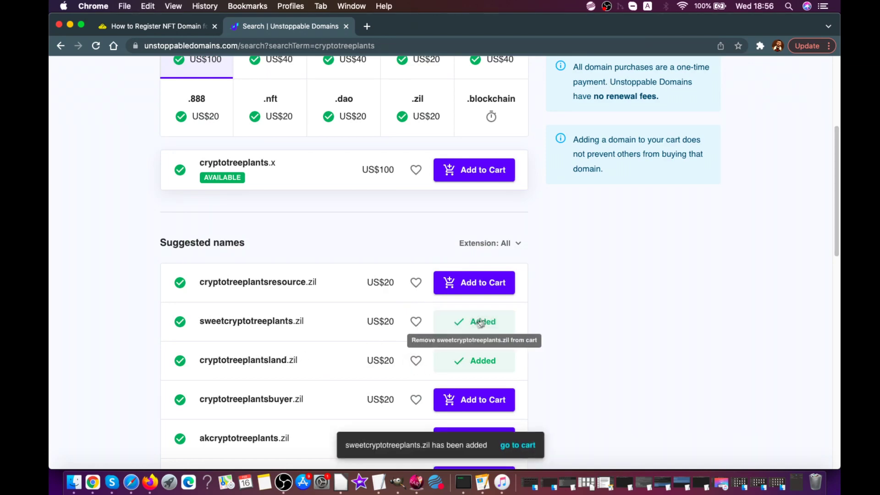
scroll(495, 278, "up", 4)
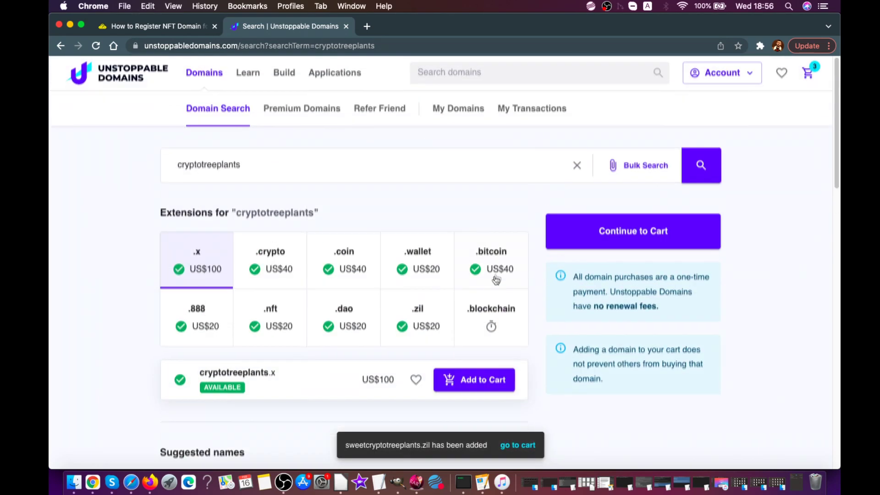
Review the three .zil cart domains totalling US$60 at checkout, then return to the home page
left_click(815, 73)
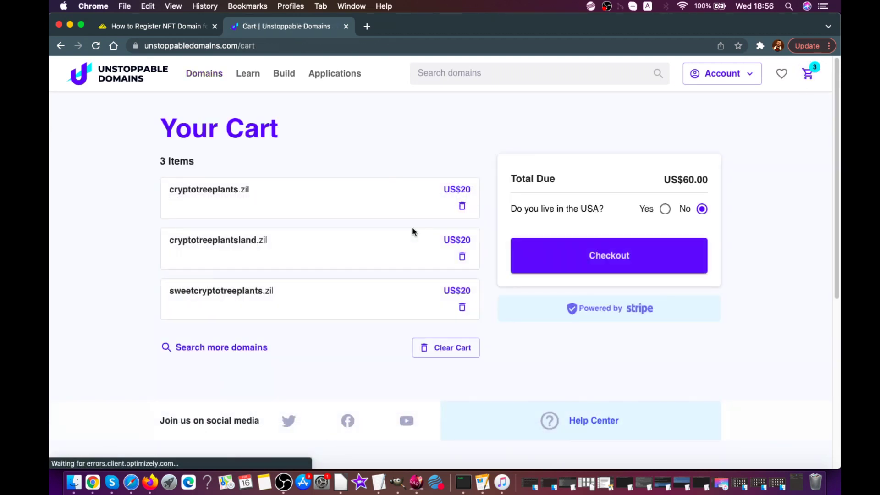
left_click(551, 260)
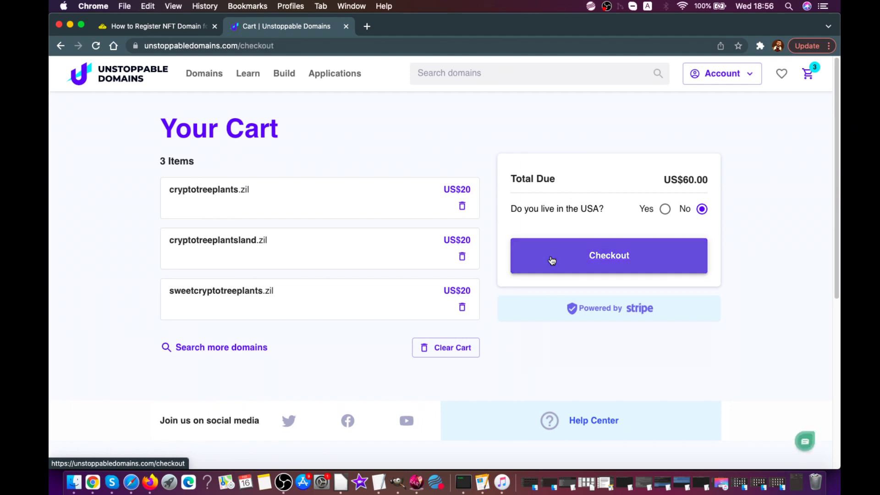
left_click(551, 260)
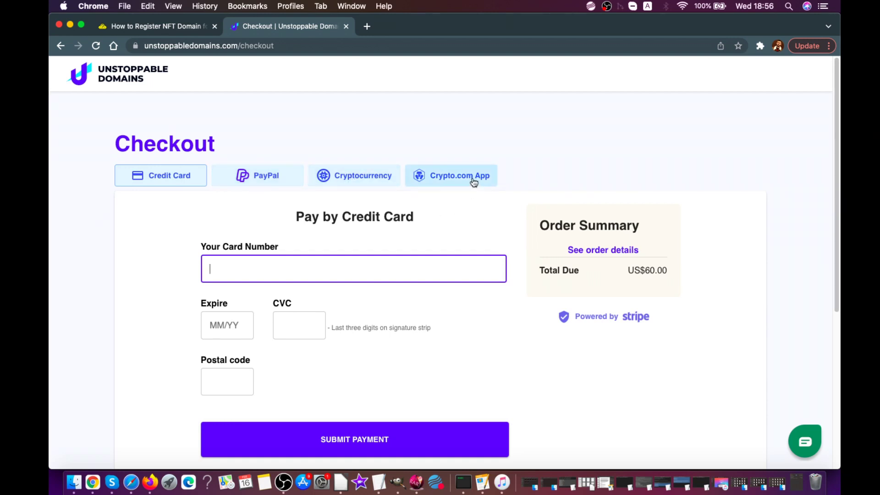
left_click(115, 77)
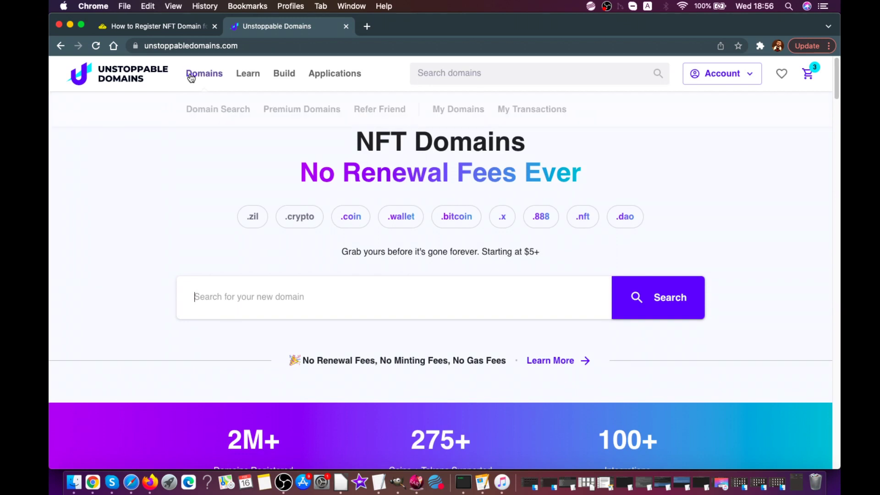
mouse_move(205, 74)
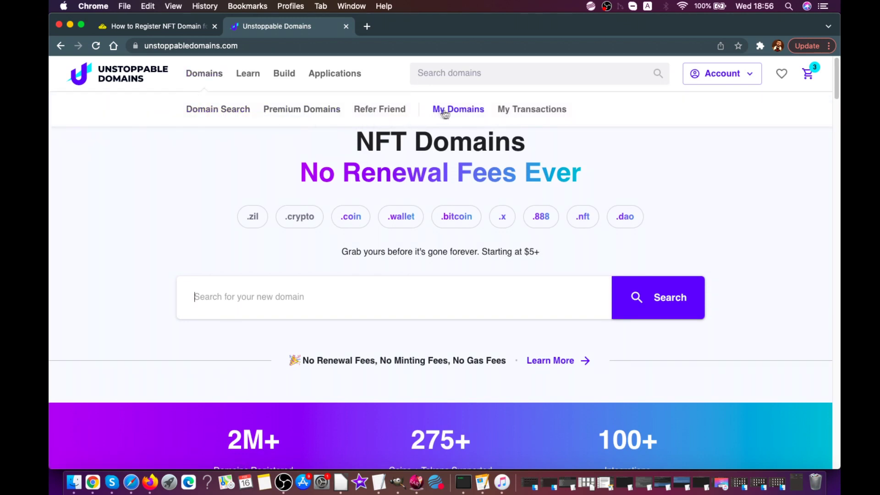
Manage the owned domain cryptotreeplant.nft from My Domains and view its Crypto settings
left_click(446, 112)
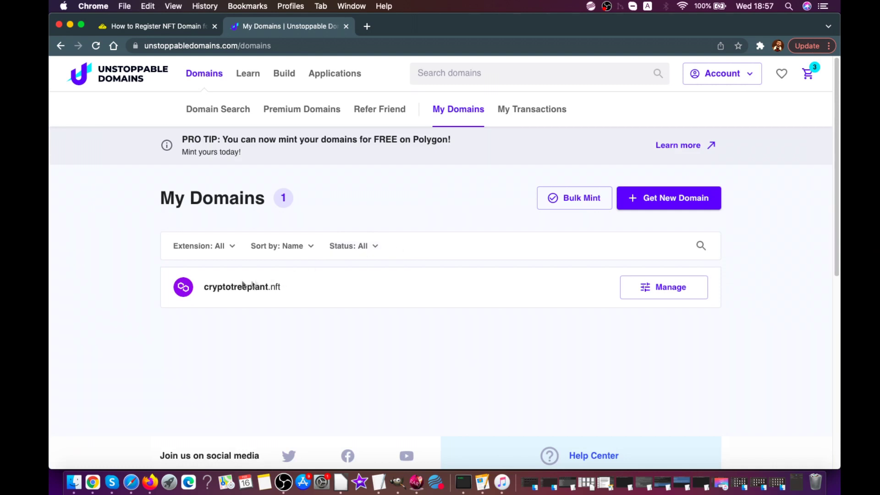
left_click(639, 288)
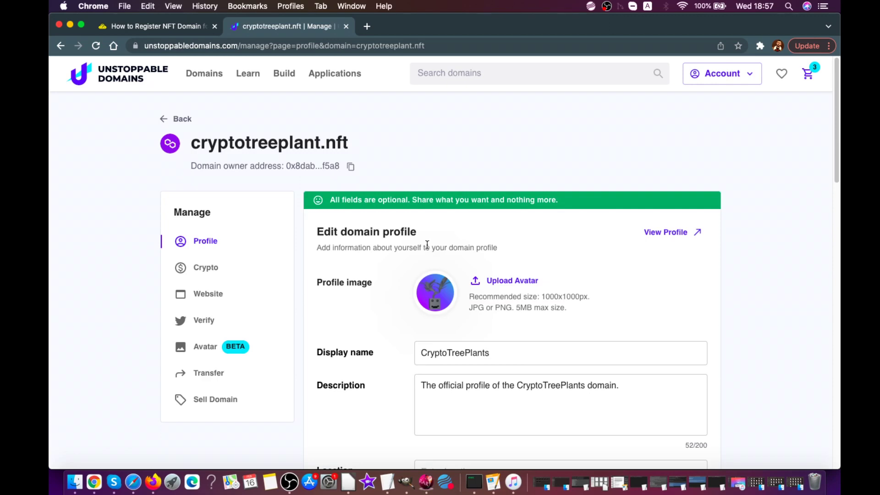
scroll(427, 246, "down", 2)
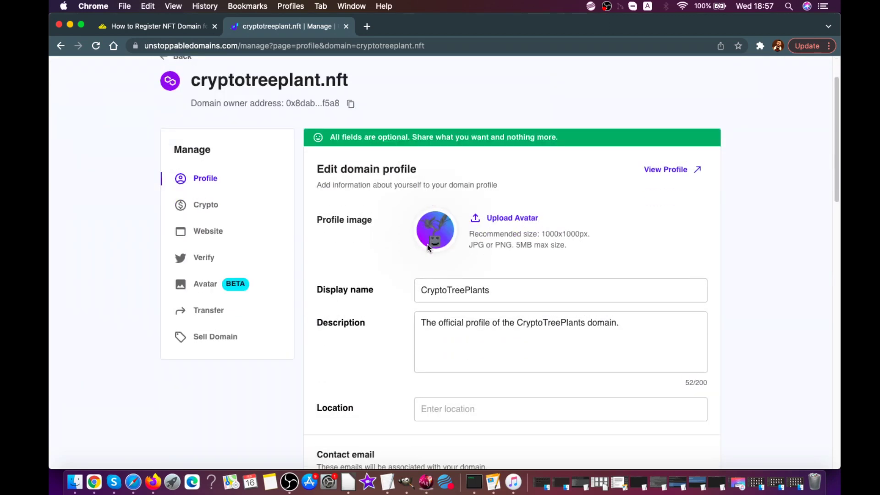
left_click(186, 203)
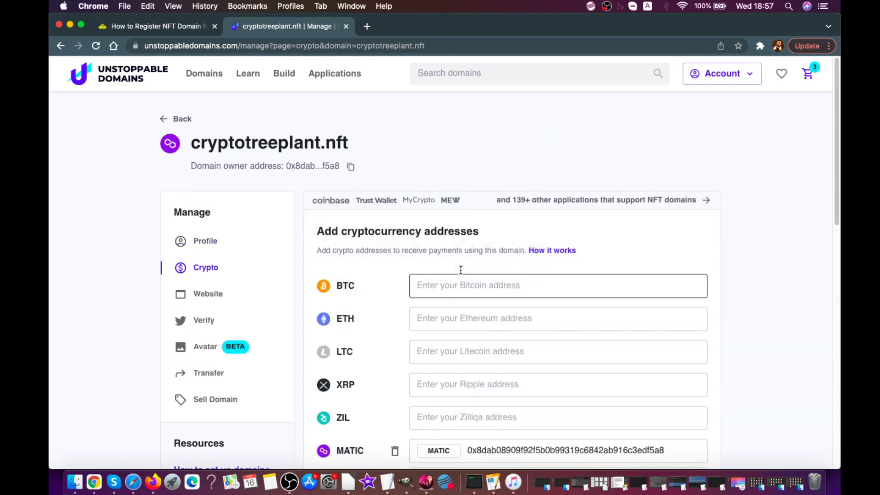
scroll(462, 284, "down", 2)
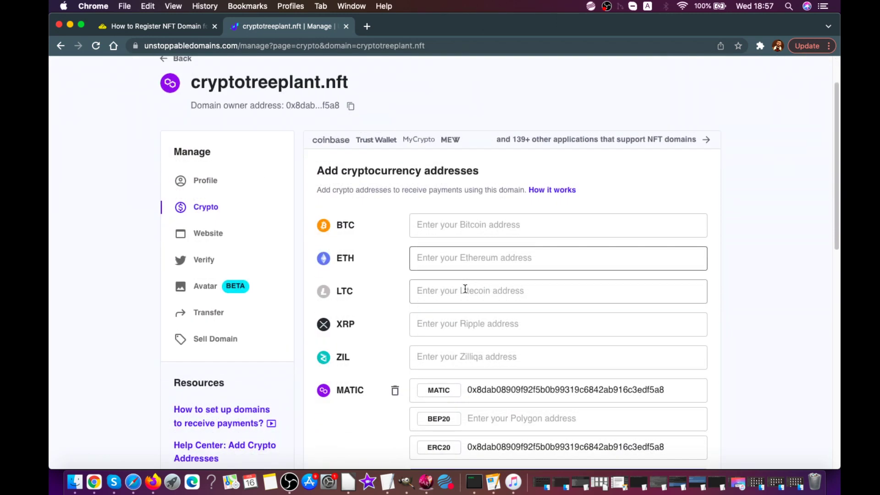
Show the Sell Domain options for cryptotreeplant.nft and highlight the List for Sale description
left_click(241, 339)
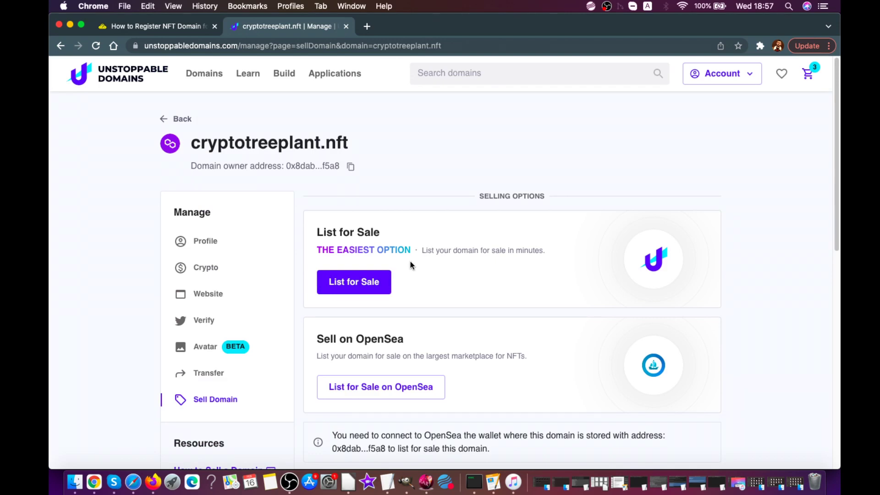
left_click_drag(318, 227, 646, 262)
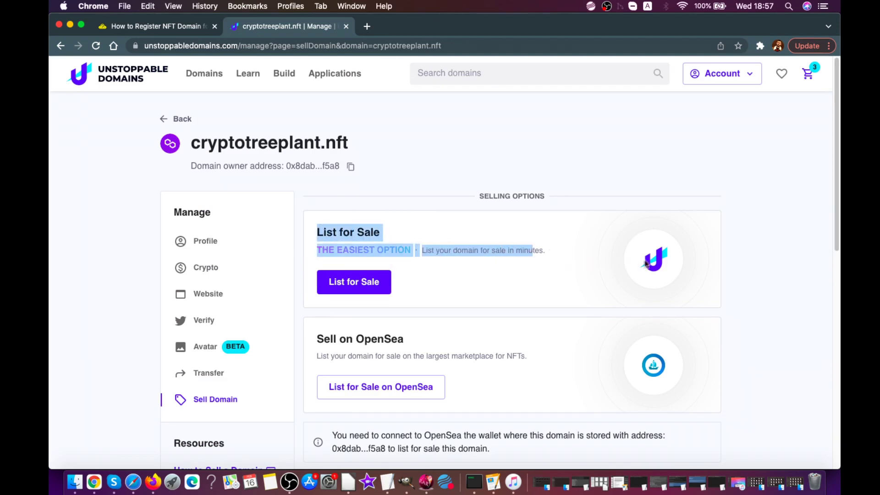
scroll(532, 298, "down", 4)
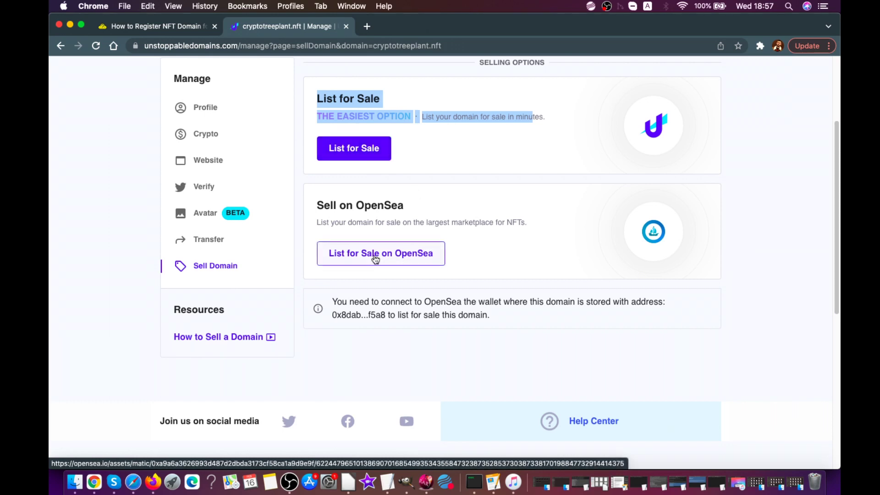
left_click(367, 27)
type("opens")
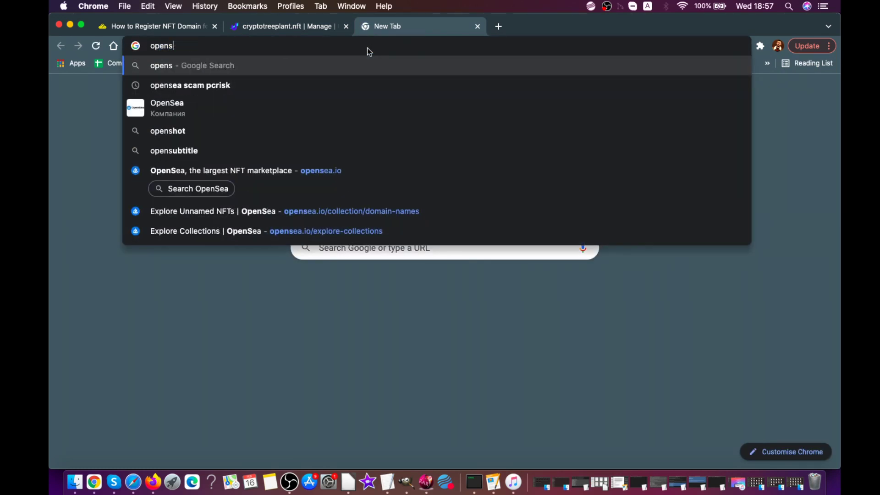
type("ea.i")
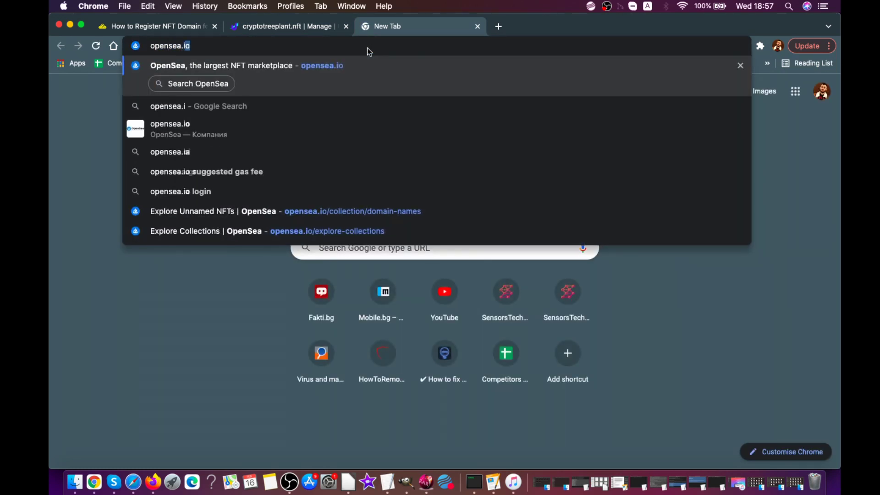
Go to opensea.io and start creating a new item
key("Return")
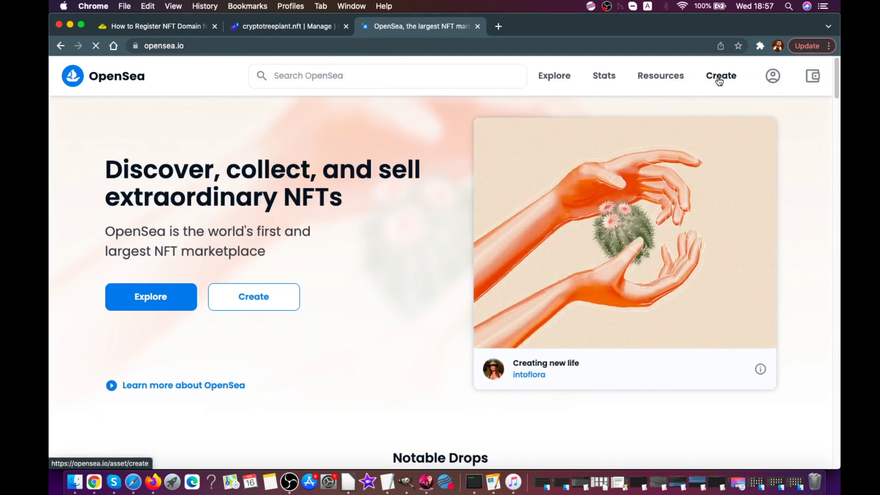
left_click(719, 81)
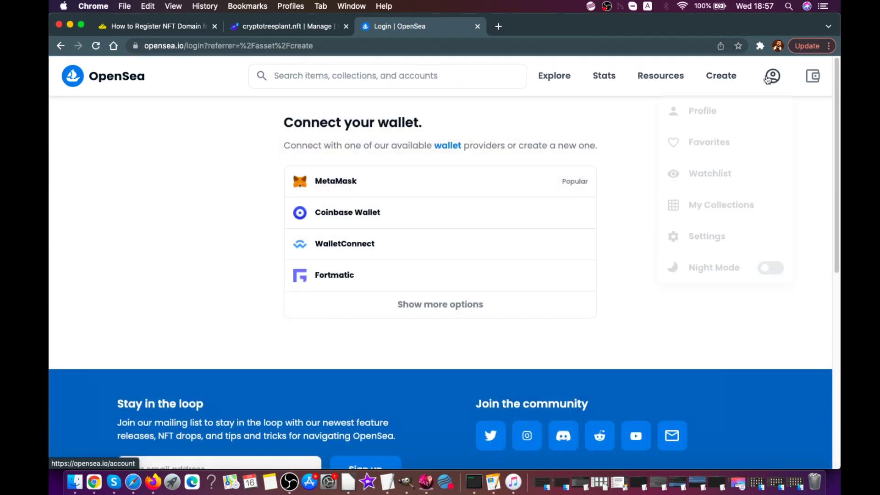
Go to the account profile and choose MetaMask on the connect-wallet page
left_click(773, 76)
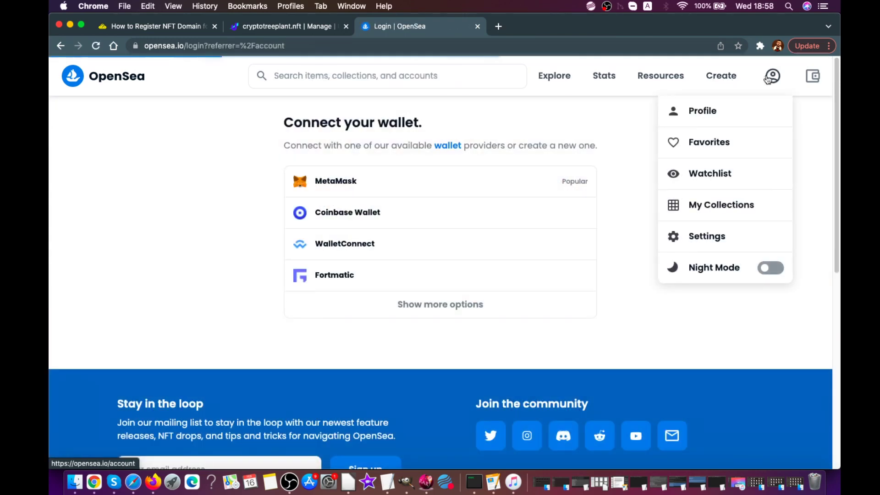
left_click(738, 112)
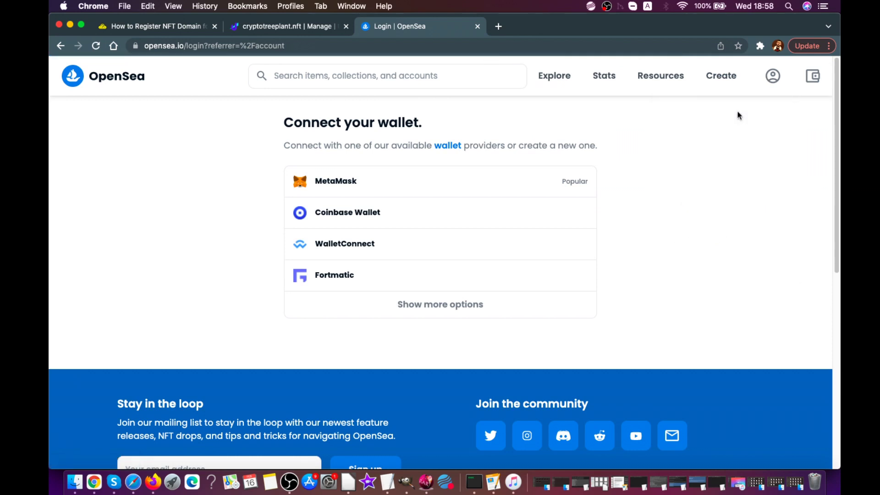
left_click(498, 185)
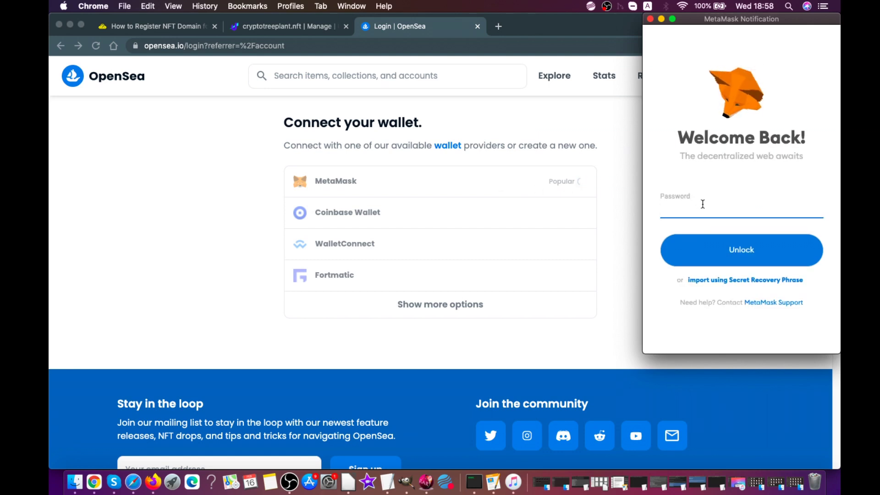
type("••")
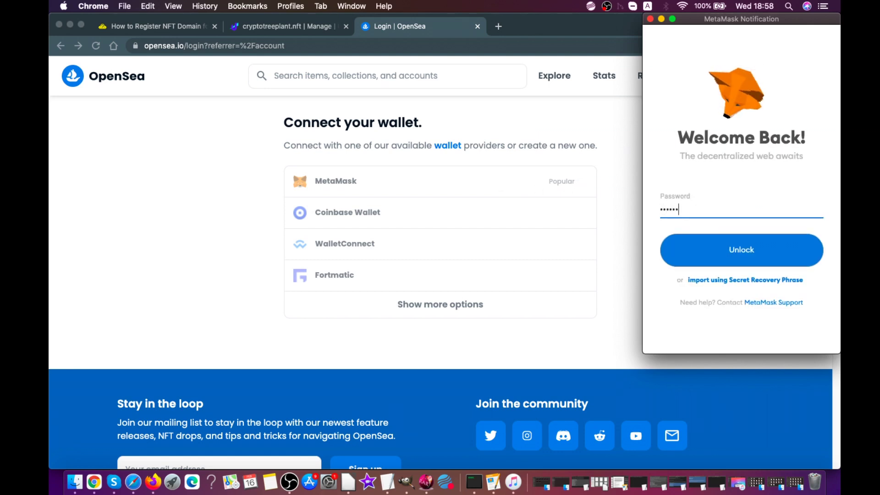
type("••")
Unlock MetaMask and approve connecting the chosen account to OpenSea
left_click(745, 256)
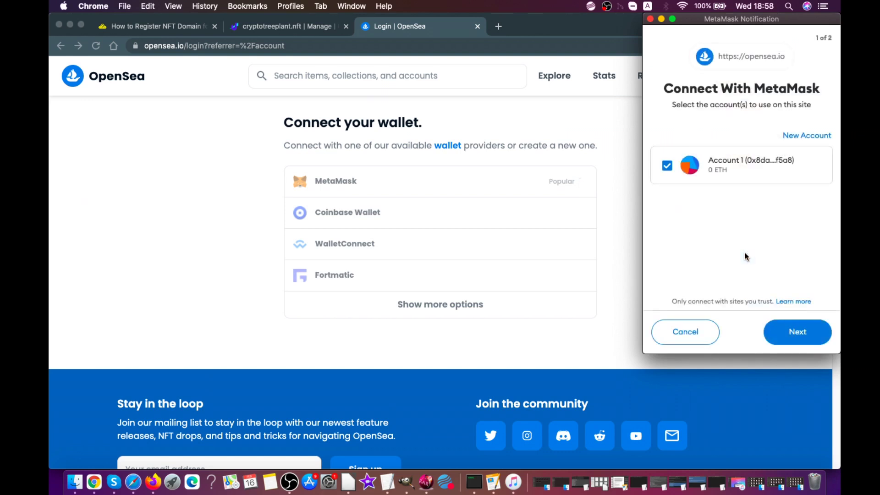
left_click(795, 331)
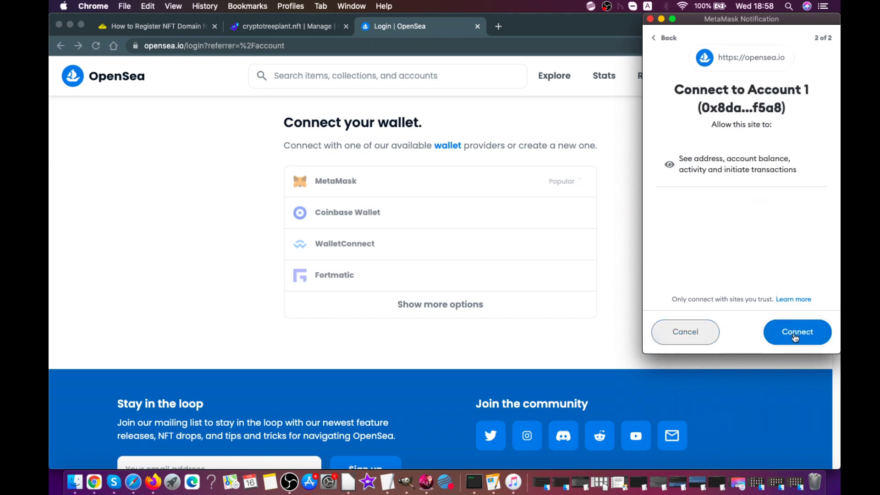
left_click(795, 333)
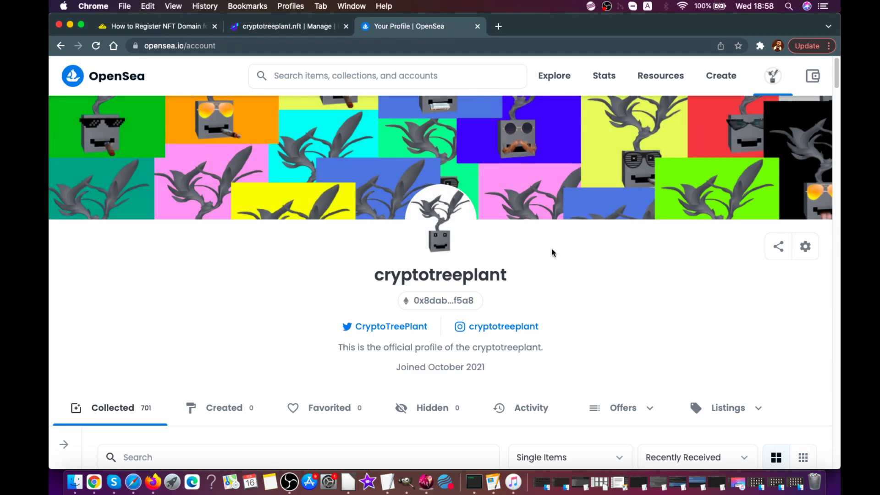
scroll(551, 252, "down", 2)
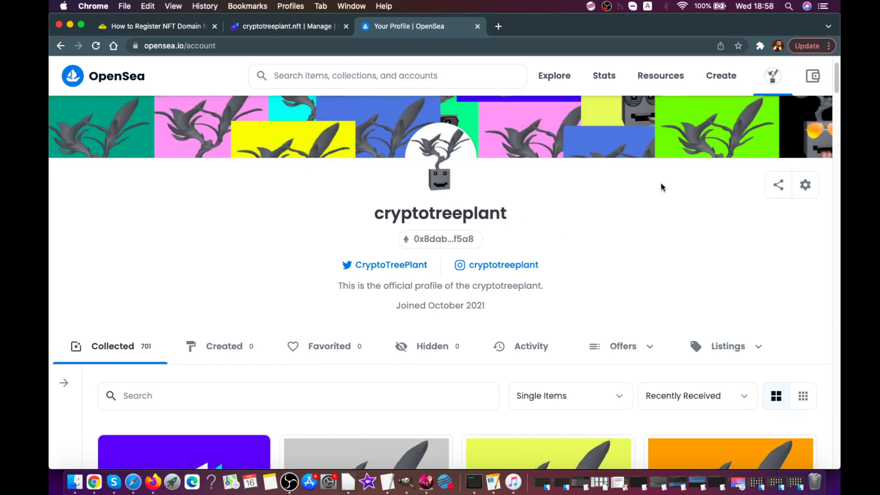
Reach the Sell form for the cryptotreeplant.nft item from the profile's collected items
left_click(760, 47)
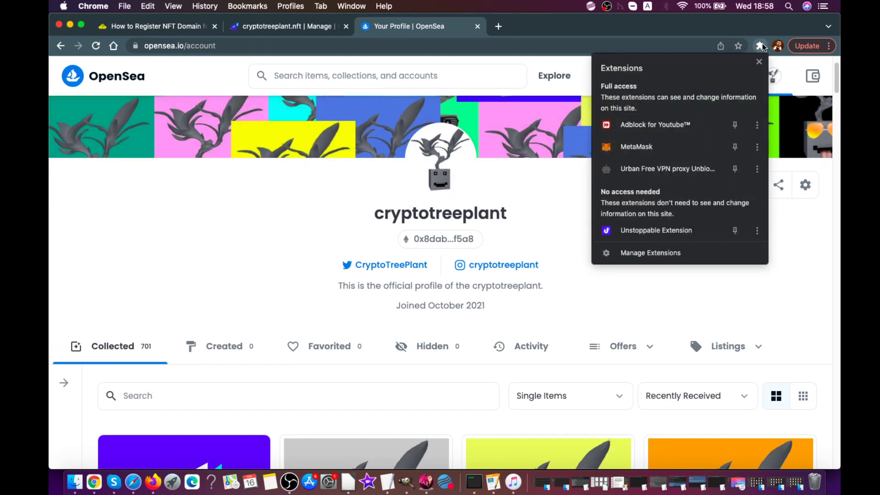
scroll(525, 233, "down", 2)
scroll(525, 235, "down", 1)
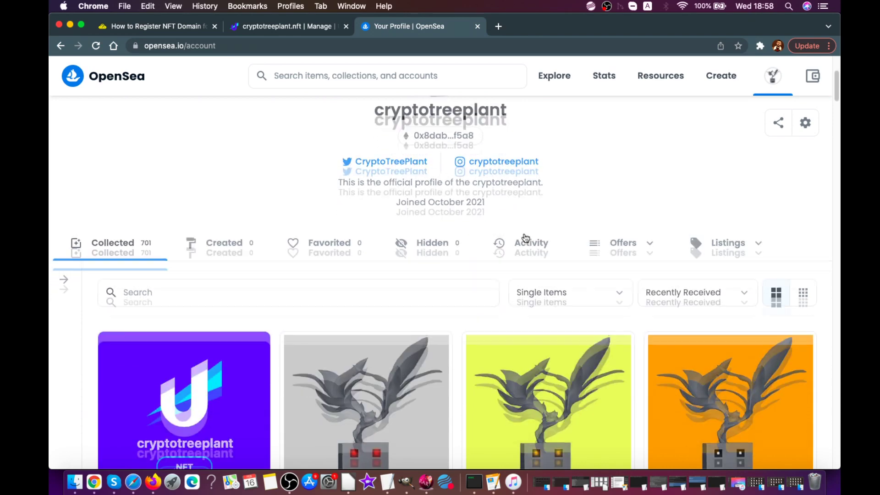
scroll(526, 237, "down", 2)
scroll(526, 237, "down", 3)
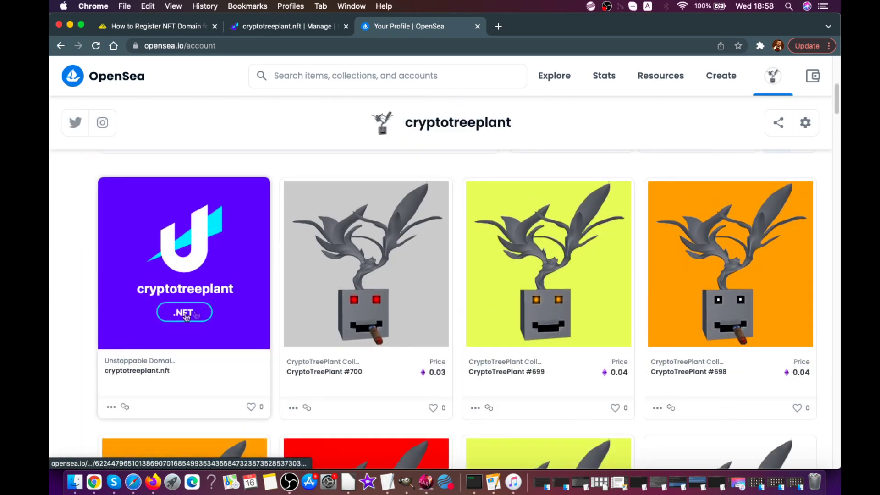
left_click(193, 267)
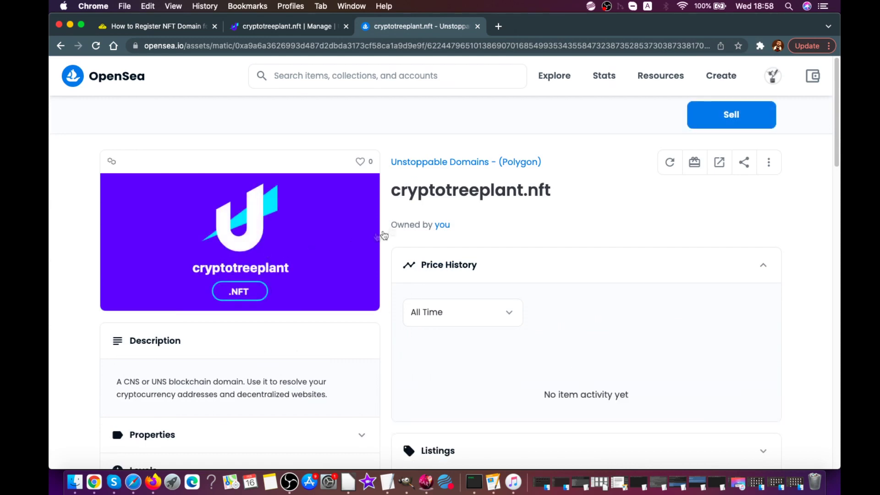
left_click(716, 125)
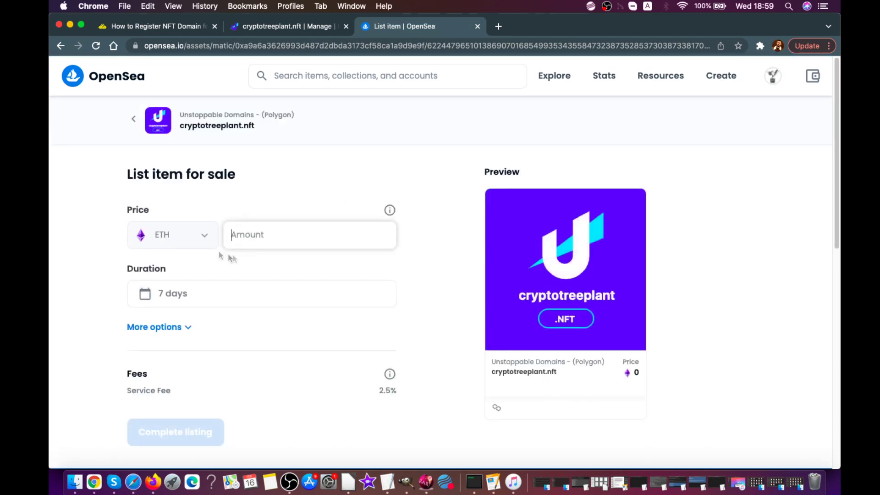
Focus the price amount and review the 7-day listing duration options without changing them
left_click(243, 235)
left_click(229, 295)
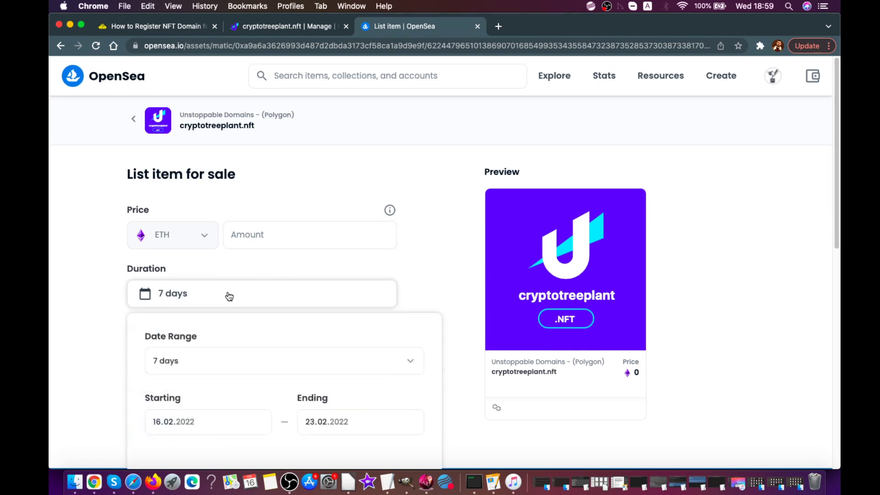
scroll(227, 297, "down", 1)
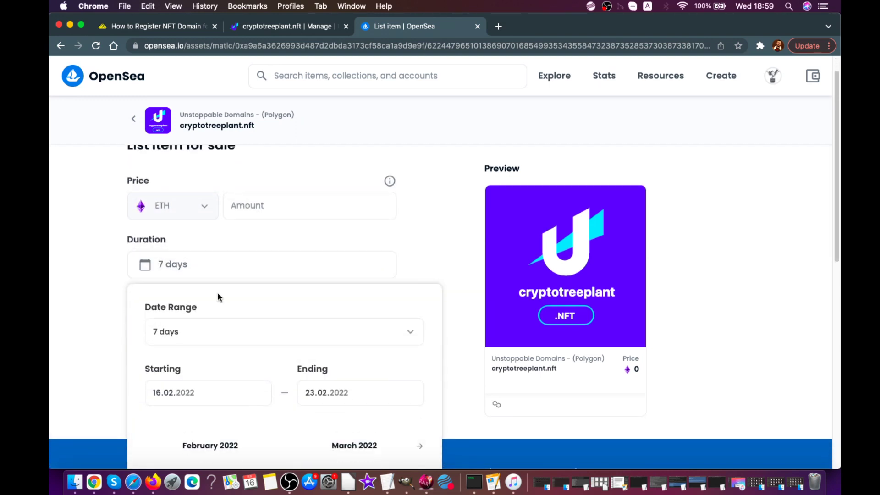
left_click(213, 333)
left_click(107, 336)
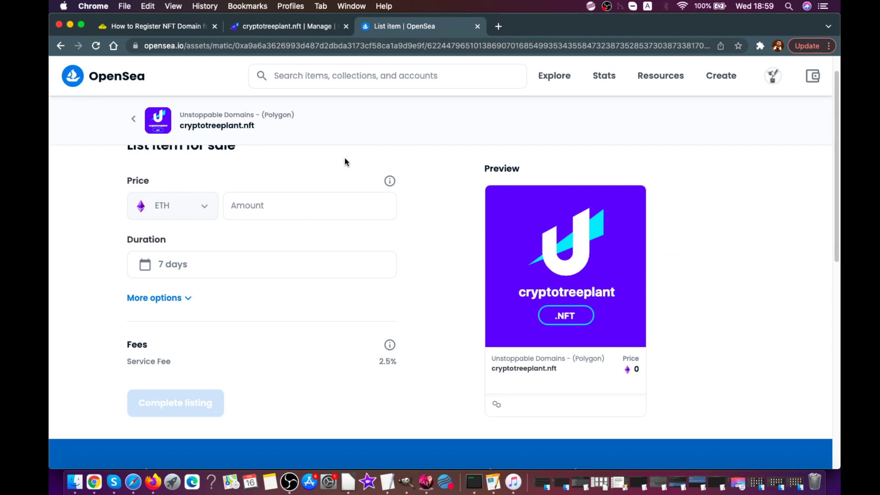
Start List for Sale under Selling Options on the cryptotreeplant.nft Manage page
left_click(303, 26)
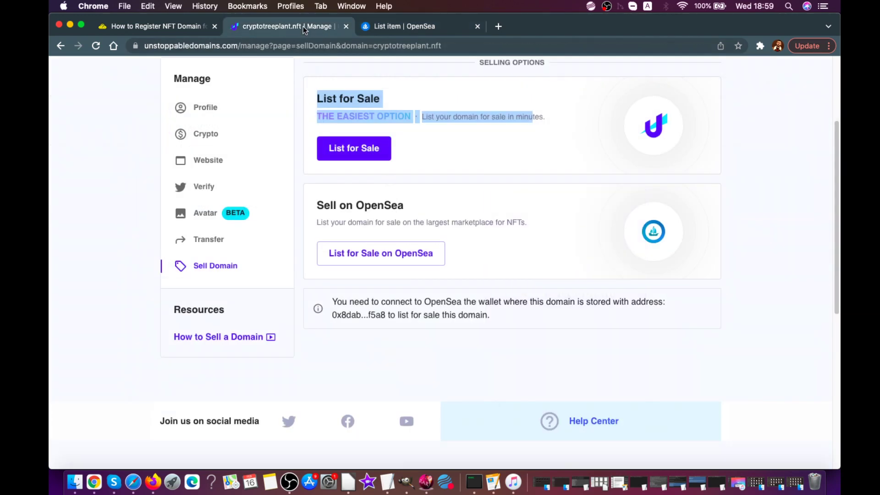
left_click(349, 147)
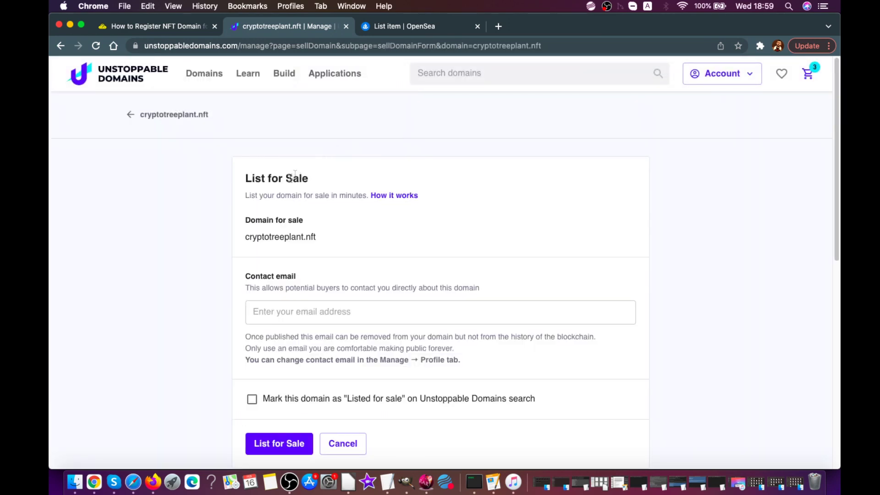
scroll(268, 192, "down", 1)
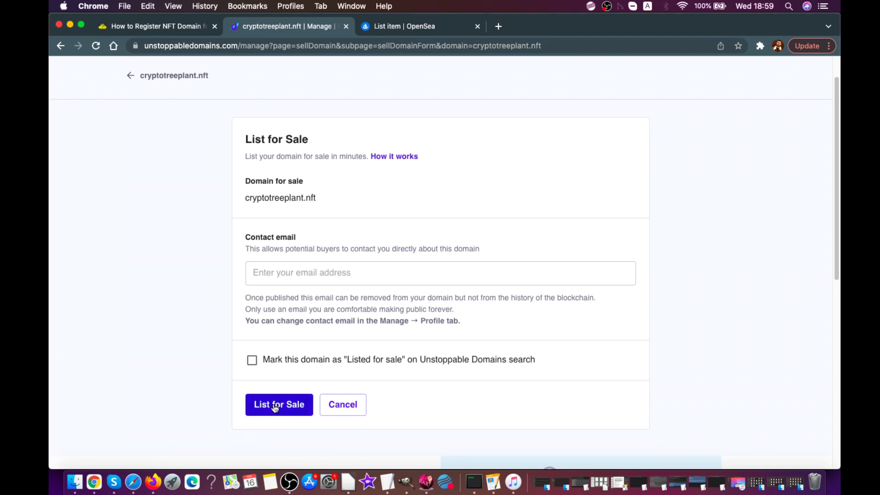
scroll(393, 243, "up", 1)
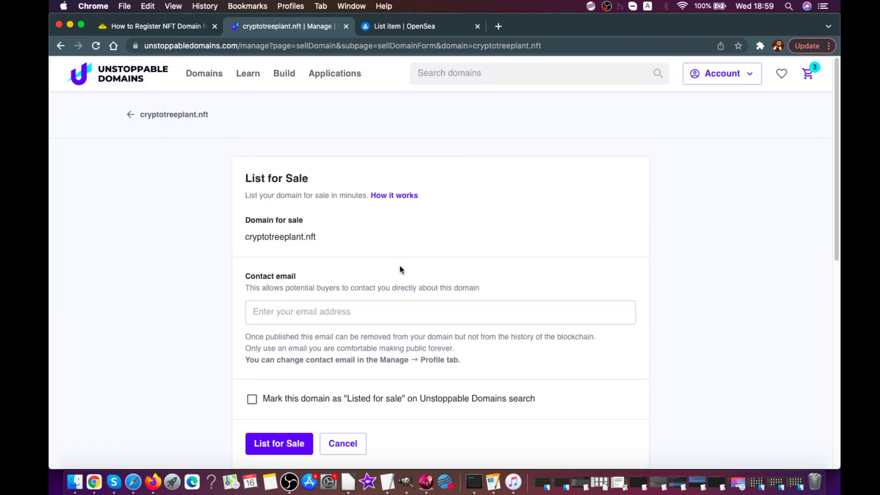